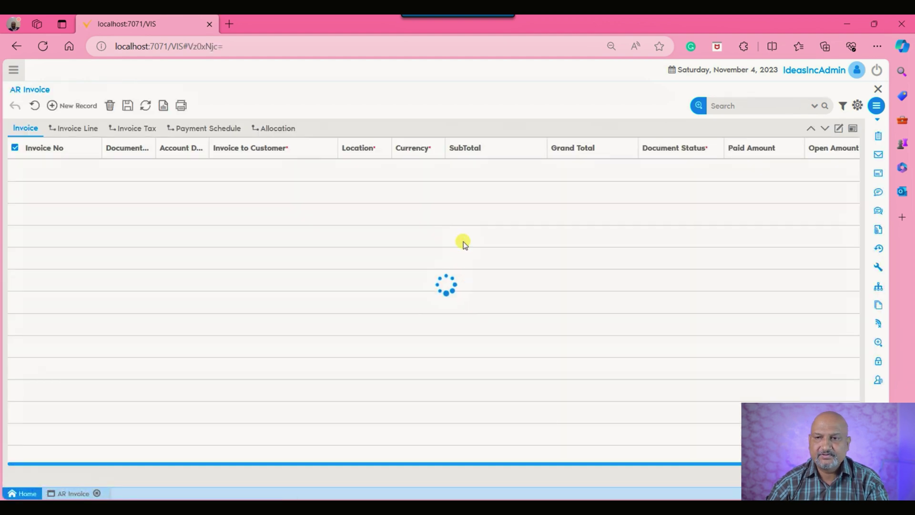
# Show the AR Invoice record in form view, then switch to the SuperUser window and check its role details
pyautogui.click(841, 133)
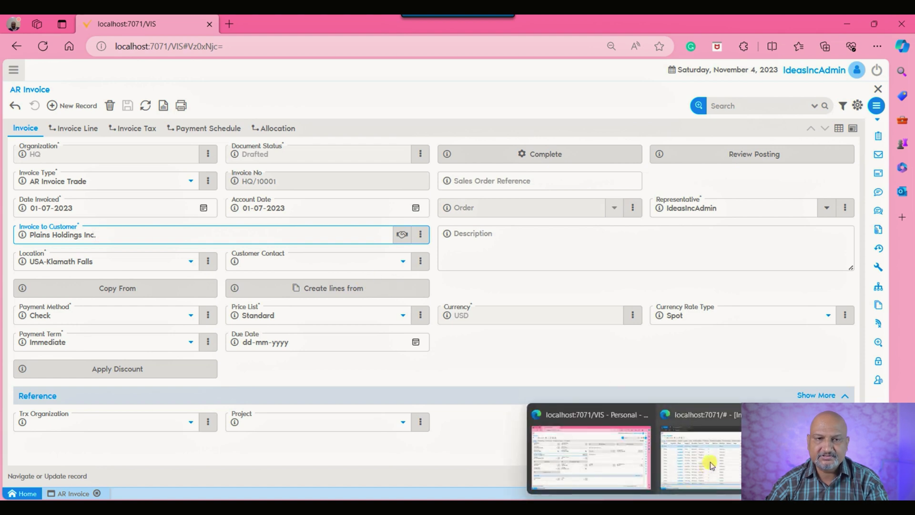
pyautogui.click(711, 464)
pyautogui.click(844, 70)
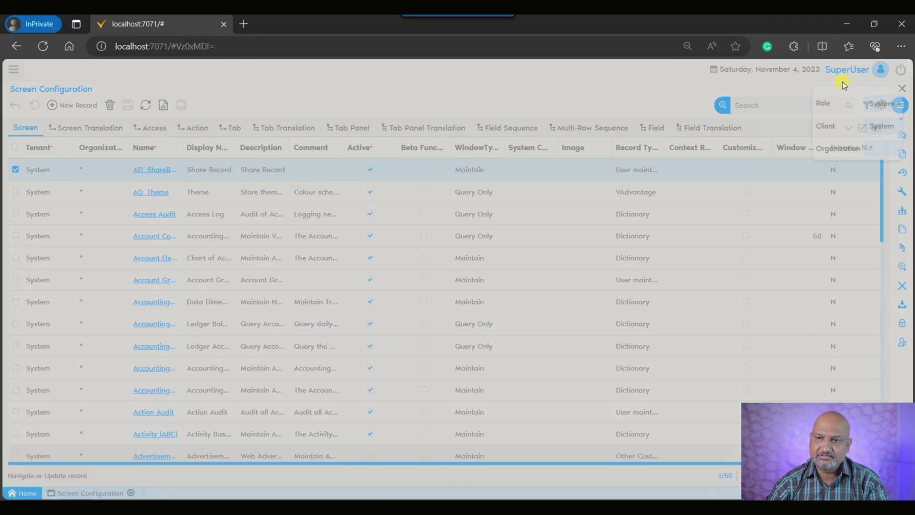
# Search the screen configurations for the AR Invoice screen and open the Invoice (Customer) record
pyautogui.click(440, 98)
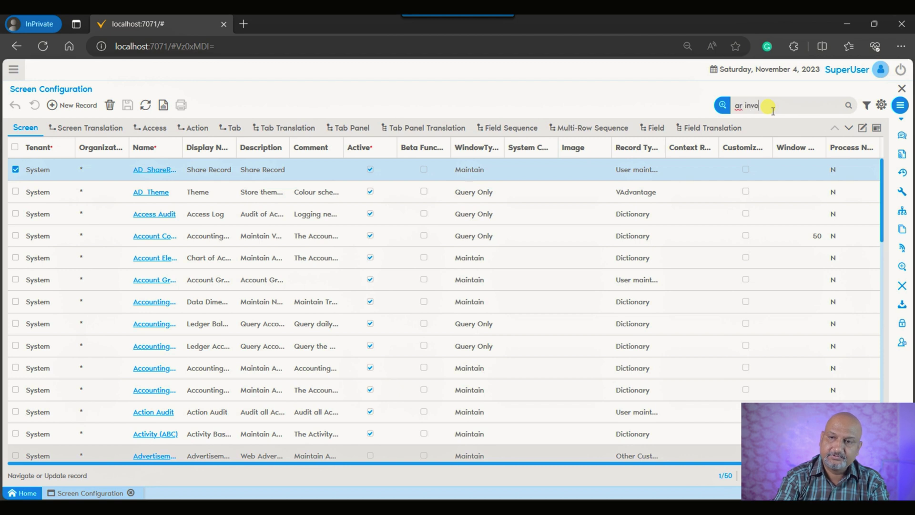
pyautogui.press('Return')
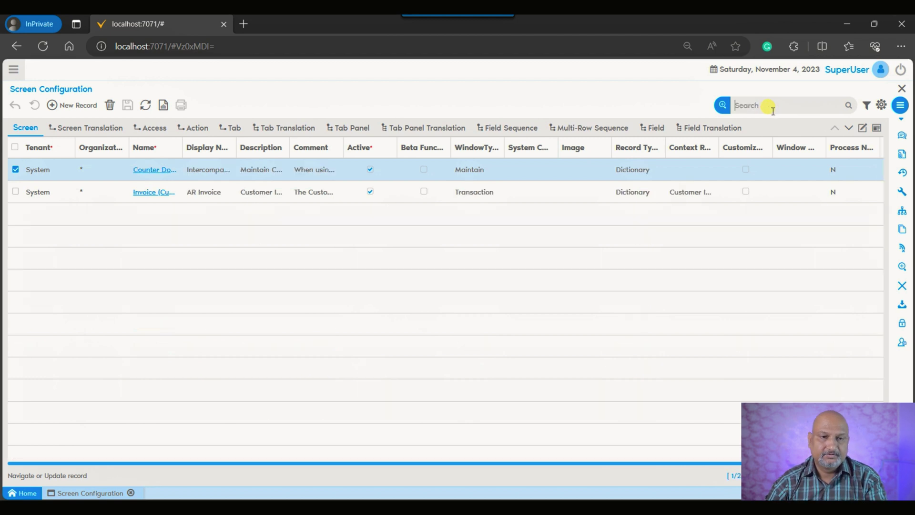
pyautogui.click(149, 193)
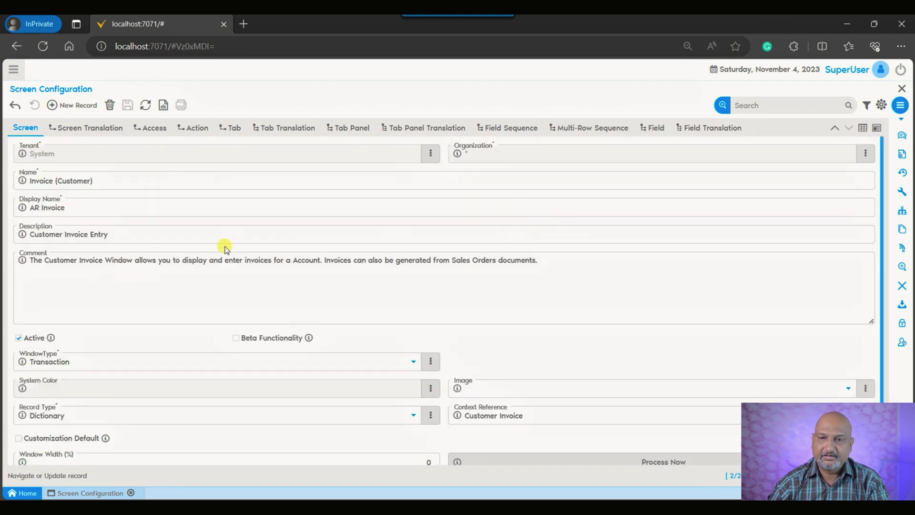
# Enable Composite View for the Invoice (Customer) screen and save the record
pyautogui.click(91, 213)
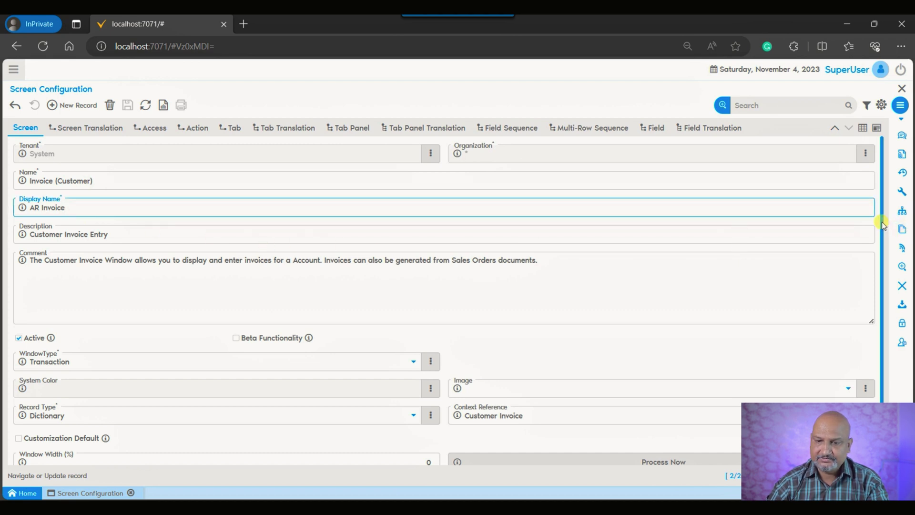
pyautogui.scroll(-1, 882, 229)
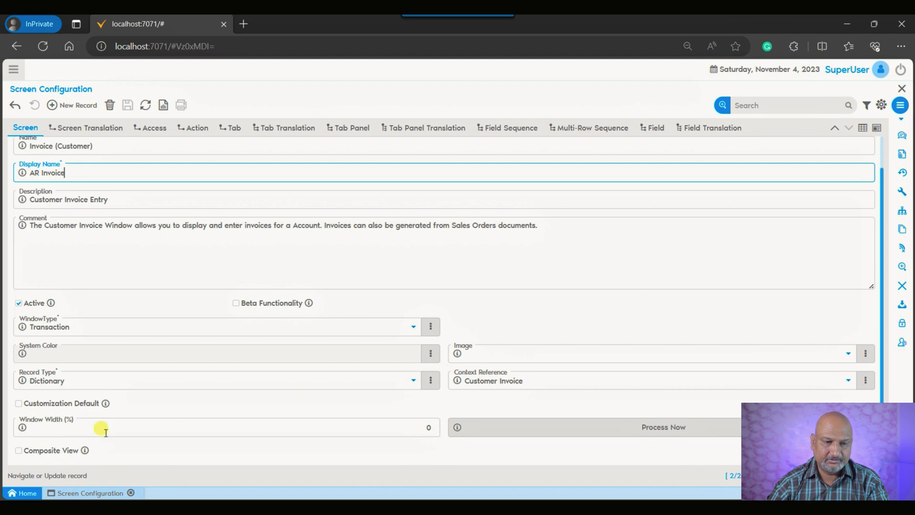
pyautogui.click(19, 451)
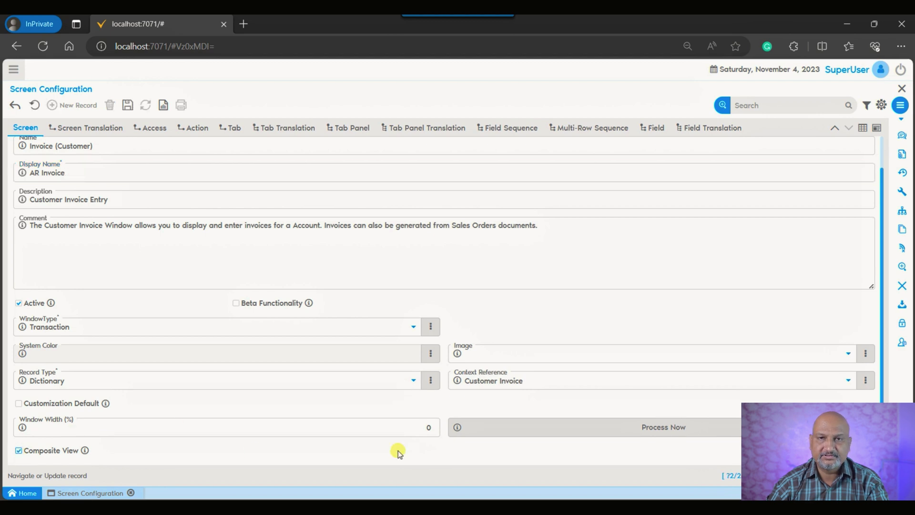
pyautogui.click(127, 104)
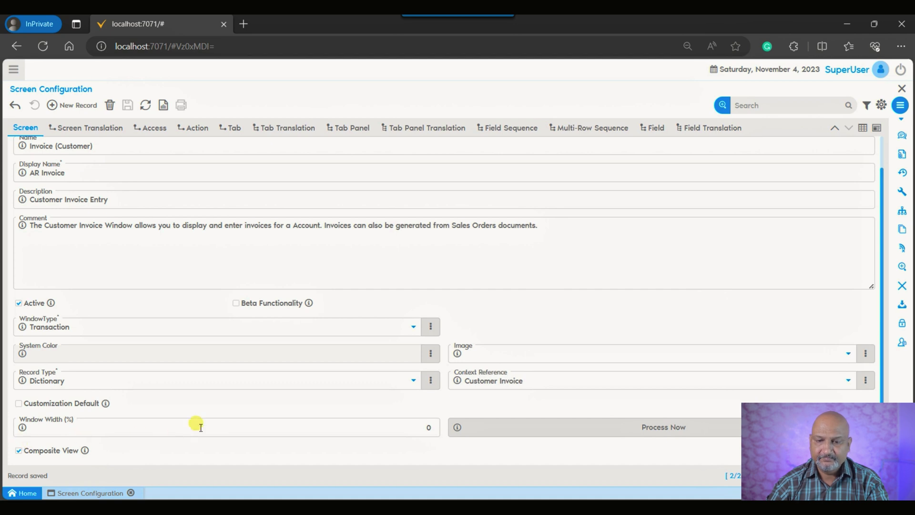
# Switch to the IdeasIncAdmin window, close AR Invoice, and run Cache Reset to clear the server cache
pyautogui.click(698, 446)
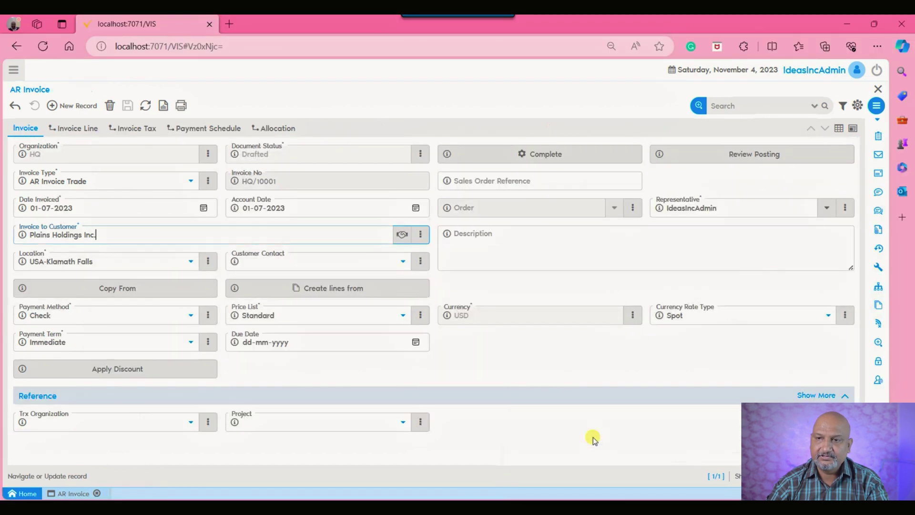
pyautogui.click(878, 89)
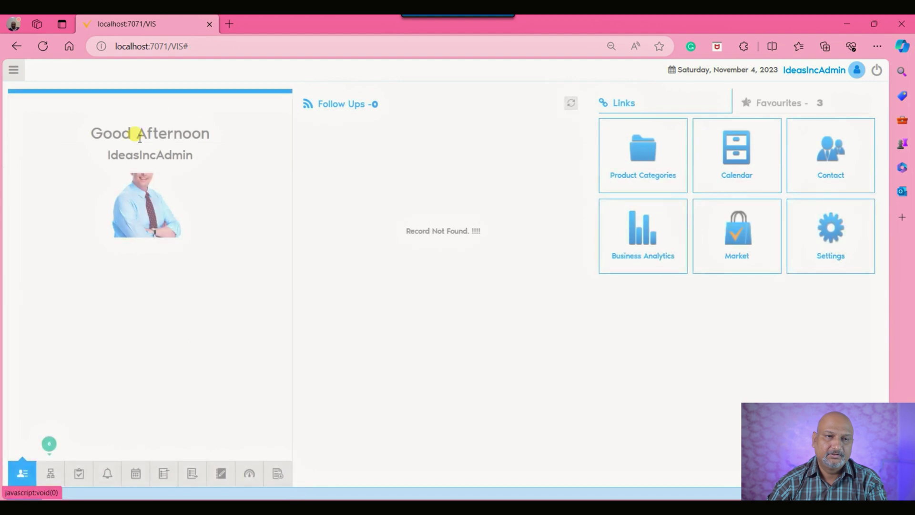
pyautogui.click(15, 70)
pyautogui.write('cac')
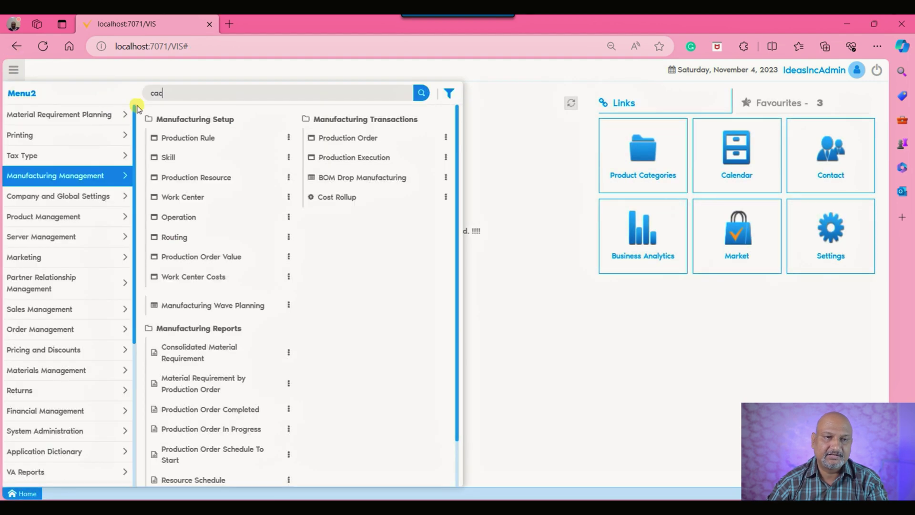
pyautogui.click(157, 108)
pyautogui.click(79, 139)
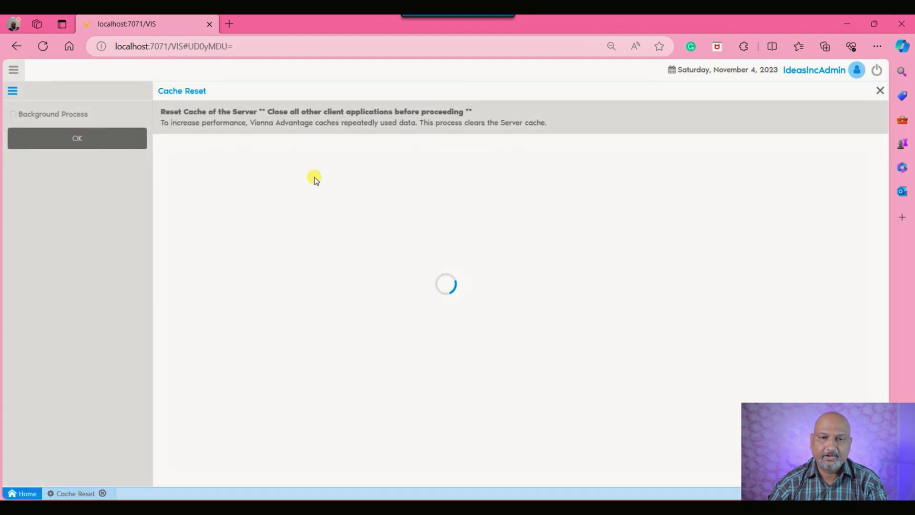
pyautogui.click(878, 91)
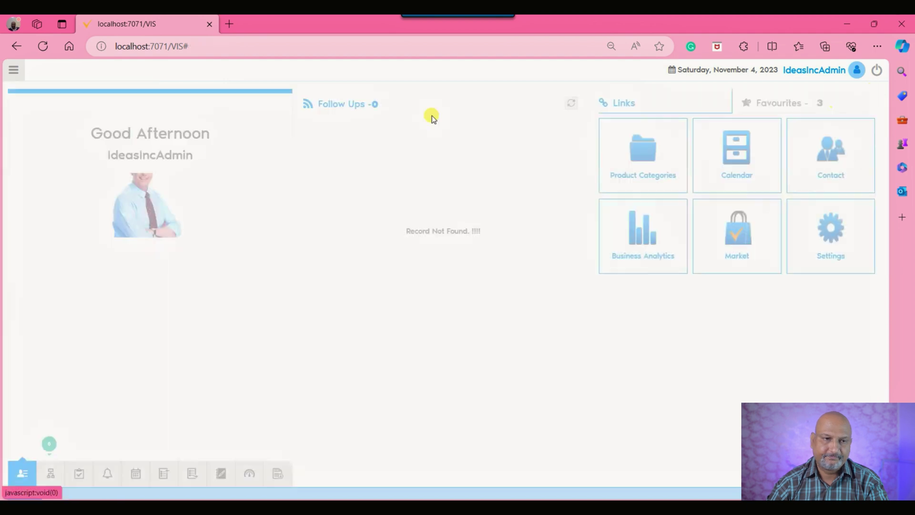
# Reopen AR Invoice, compare the invoice header in form and grid views above the line tabs, and close it
pyautogui.click(14, 70)
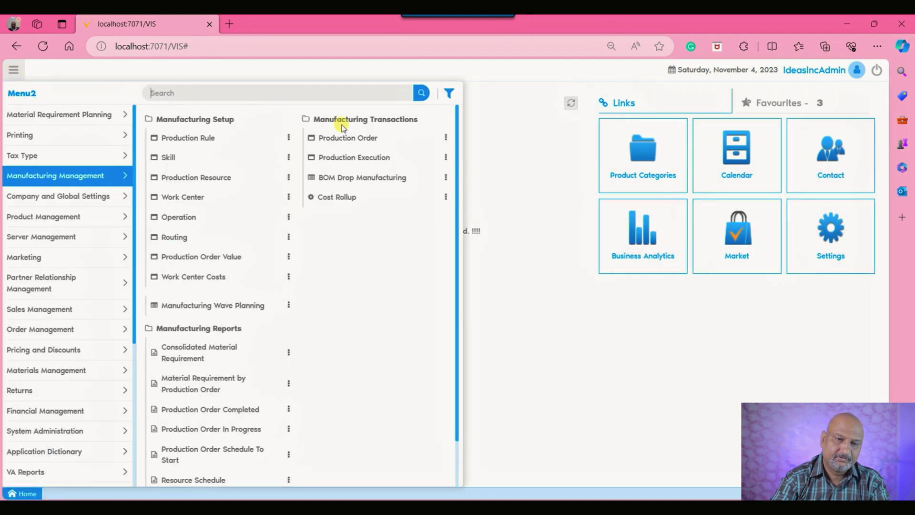
pyautogui.press('Return')
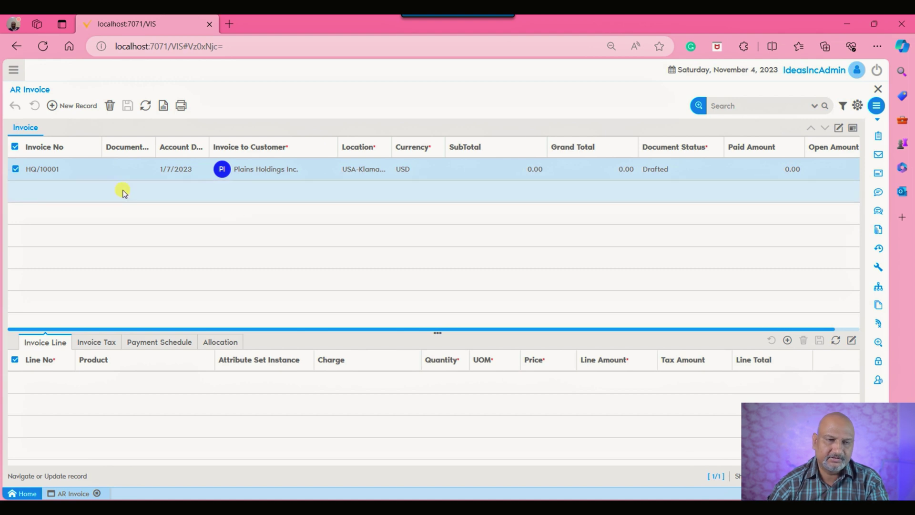
pyautogui.click(838, 127)
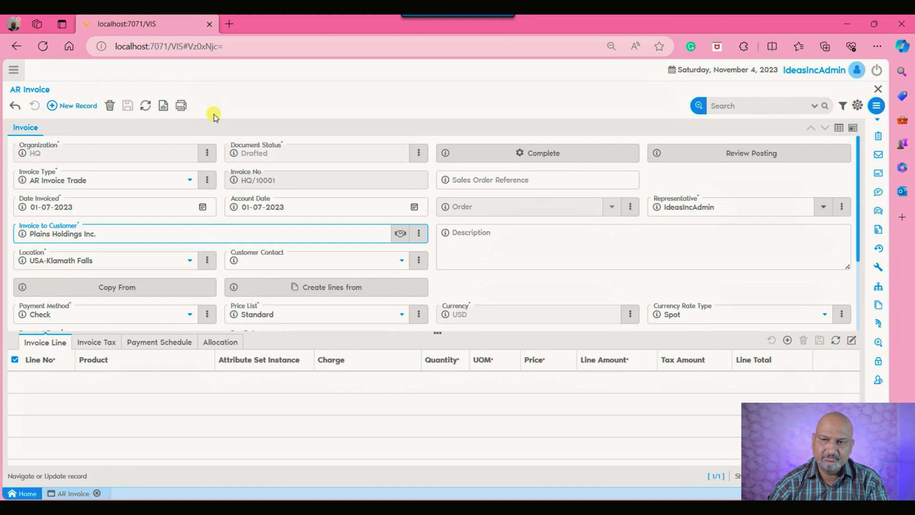
pyautogui.click(839, 127)
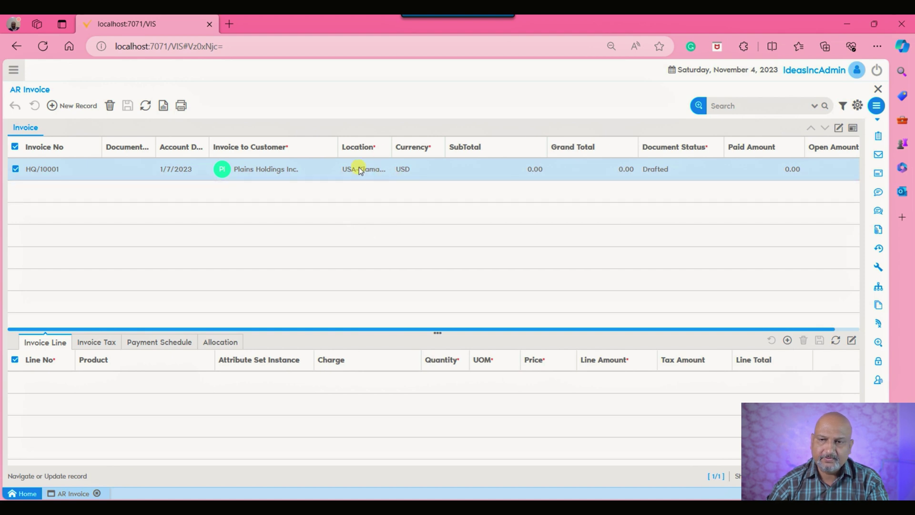
pyautogui.click(839, 128)
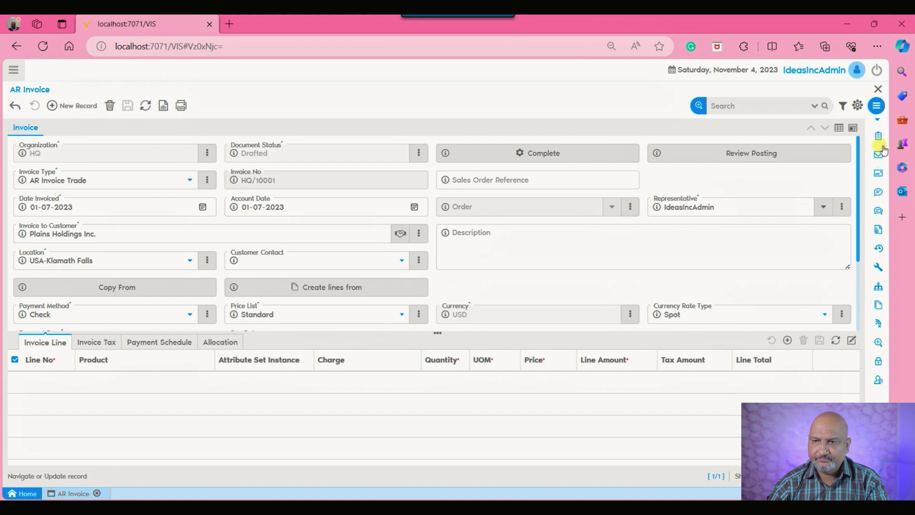
pyautogui.click(878, 86)
# Switch to the SuperUser window and open the Invoice tab record of the Invoice (Customer) screen in form view
pyautogui.moveTo(667, 497)
pyautogui.click(685, 440)
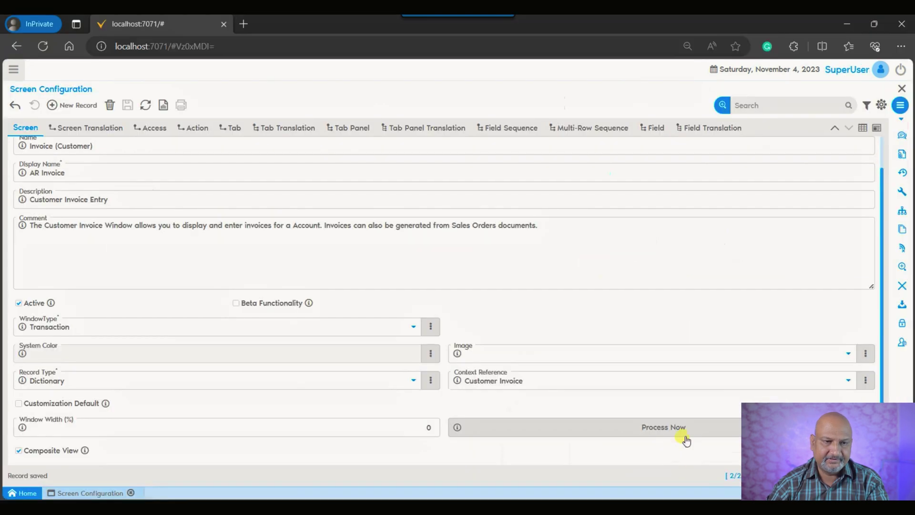
pyautogui.click(42, 175)
pyautogui.click(238, 131)
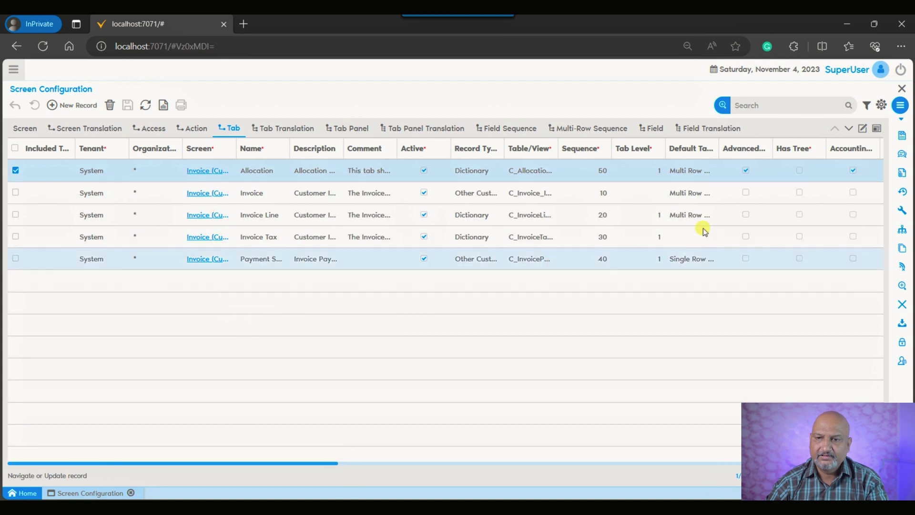
pyautogui.click(864, 129)
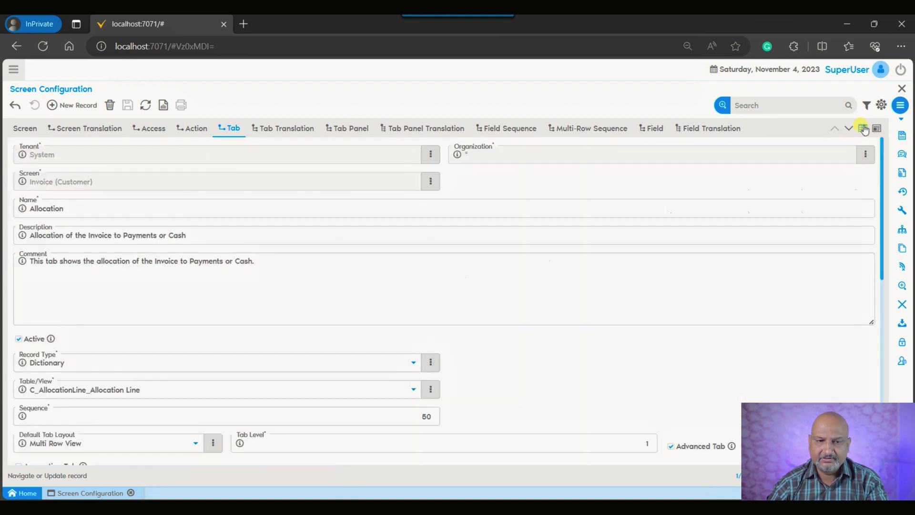
pyautogui.hotkey('alt', 'Down')
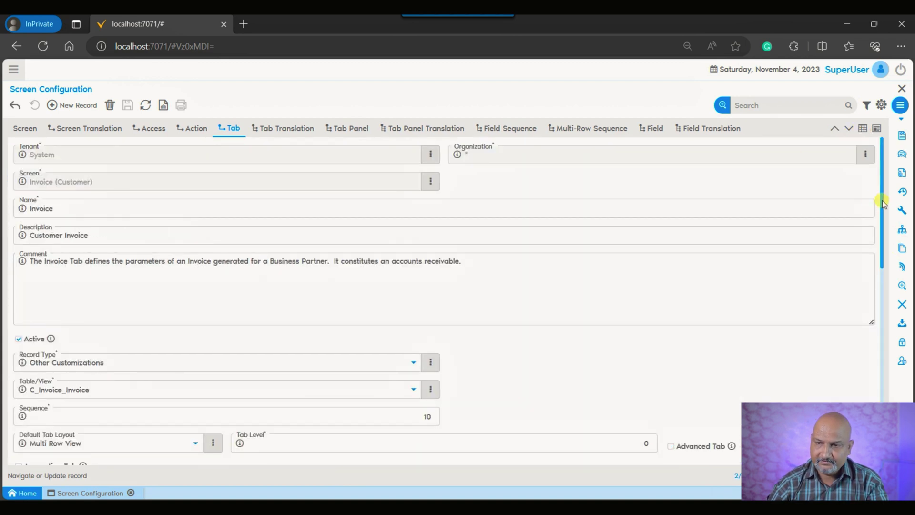
# Set the Invoice tab's Default Tab Layout to Single Row View and save the record
pyautogui.moveTo(879, 198); pyautogui.dragTo(884, 231)
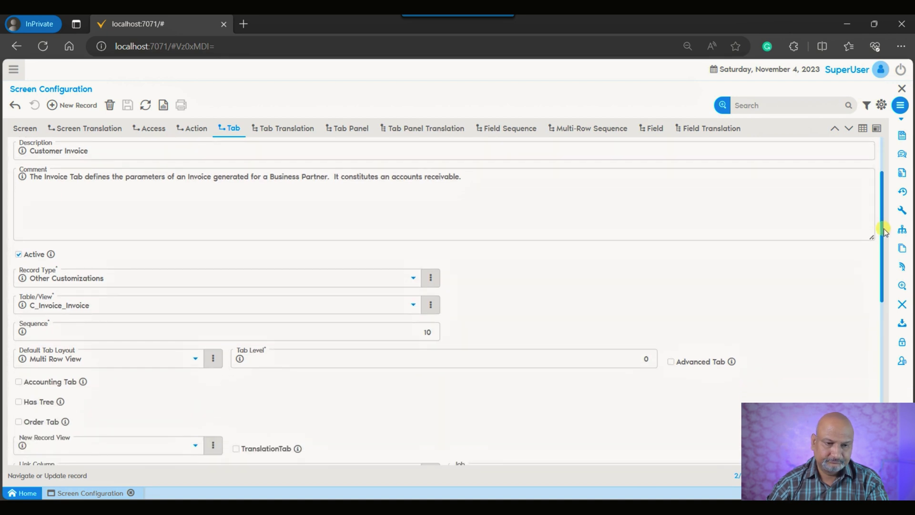
pyautogui.click(102, 365)
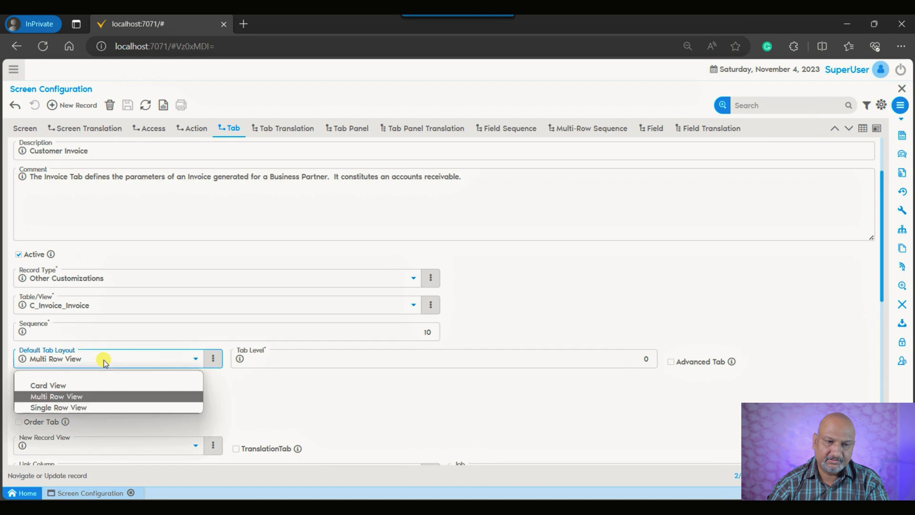
pyautogui.click(102, 408)
pyautogui.click(127, 104)
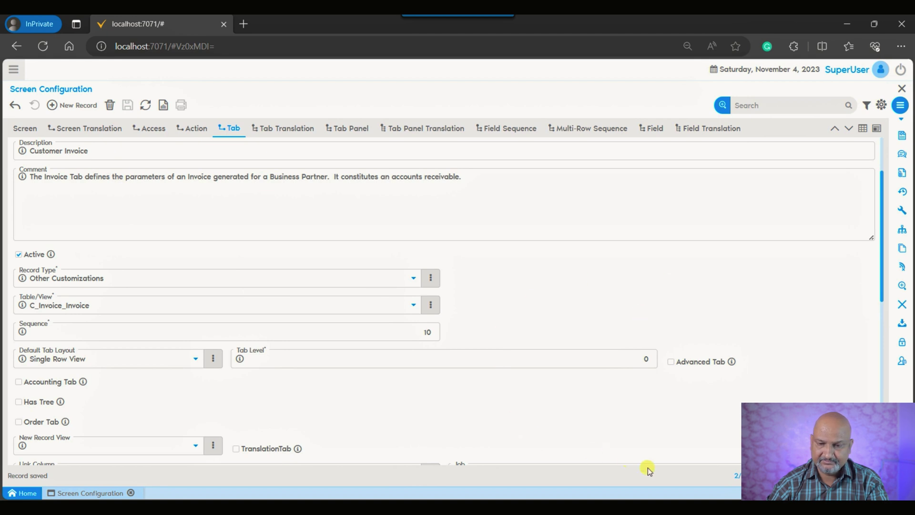
# Return to the IdeasIncAdmin window and run Cache Reset again to apply the tab layout change
pyautogui.click(691, 446)
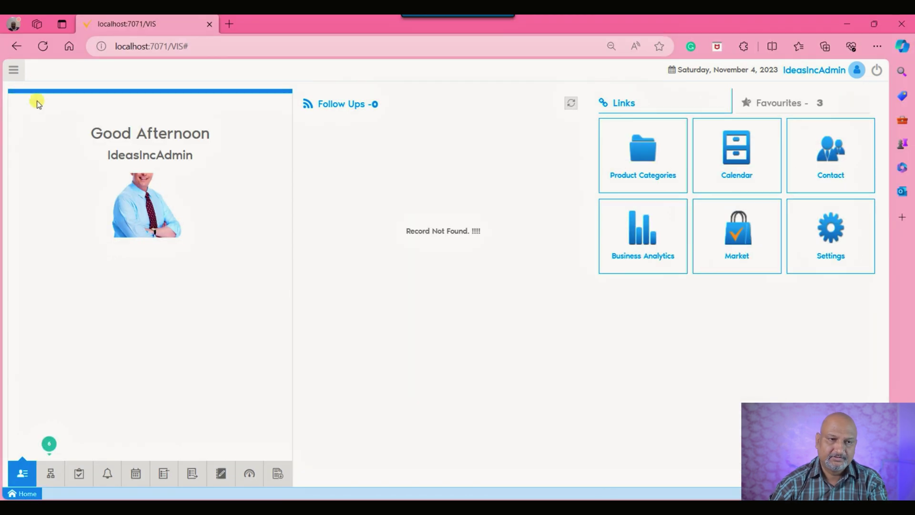
pyautogui.click(16, 72)
pyautogui.write('cac')
pyautogui.click(200, 108)
pyautogui.click(77, 137)
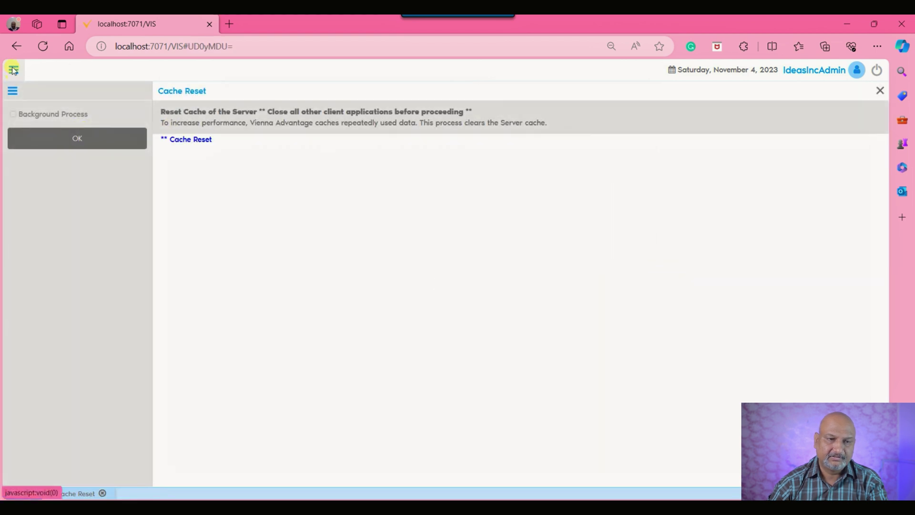
# Open AR Invoice again and view the invoice header as a card and as a form
pyautogui.click(13, 70)
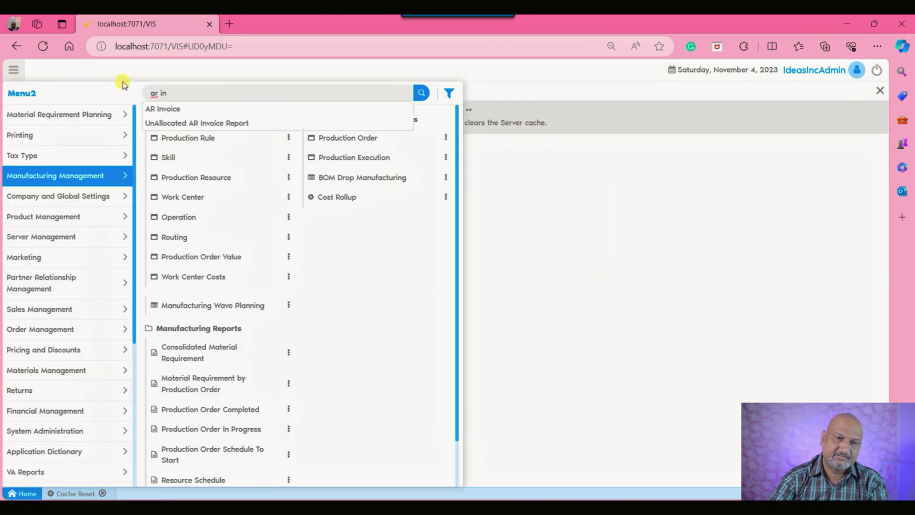
pyautogui.press('Down')
pyautogui.press('Return')
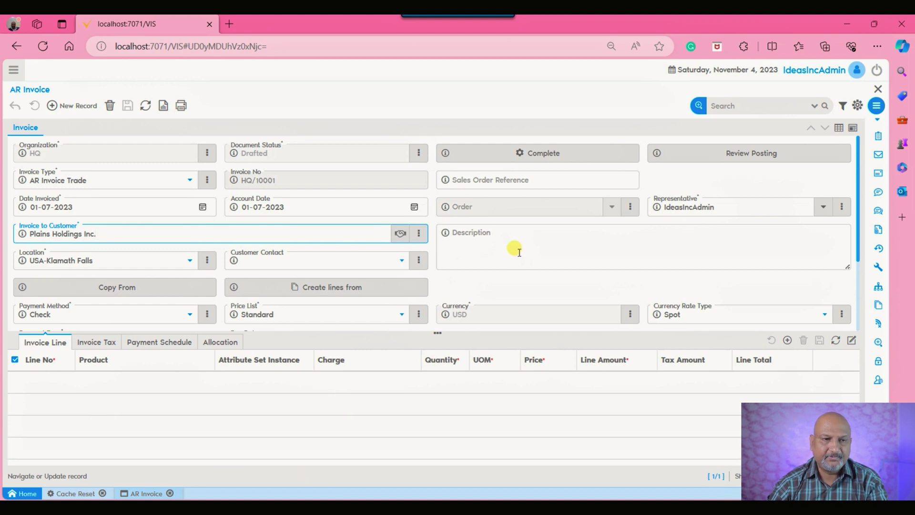
pyautogui.click(855, 129)
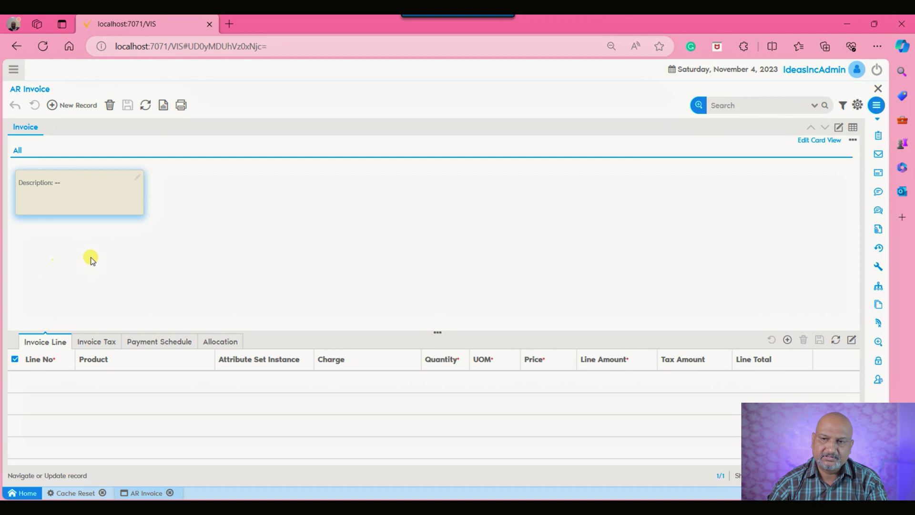
pyautogui.click(839, 128)
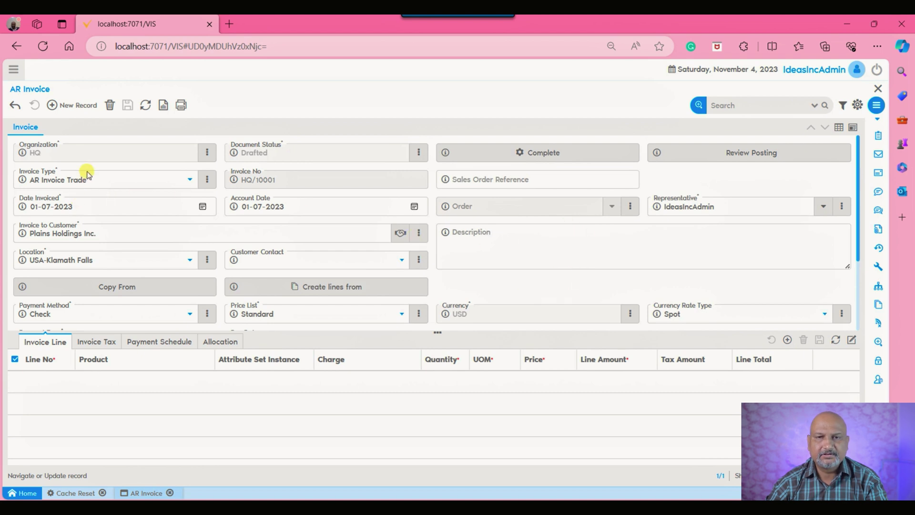
# Switch back to the SuperUser window and review the Composite View setting on the Invoice (Customer) screen record
pyautogui.moveTo(641, 498)
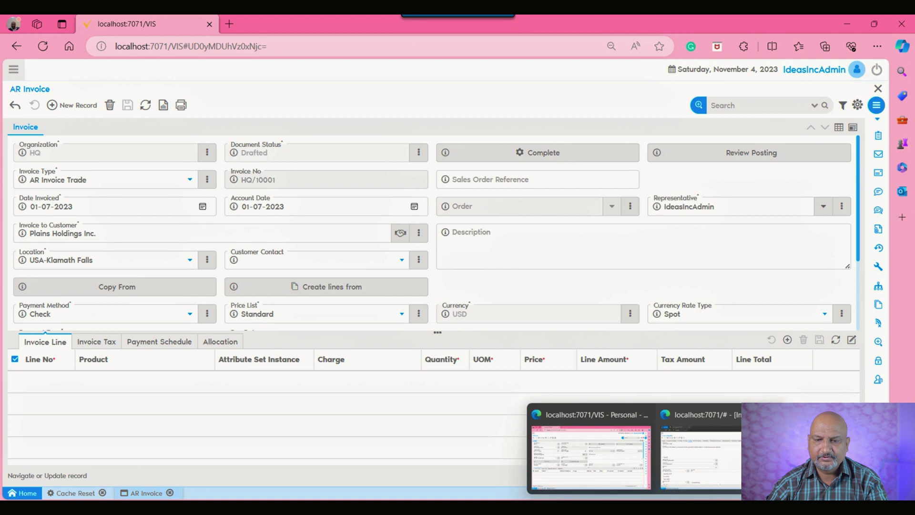
pyautogui.click(710, 456)
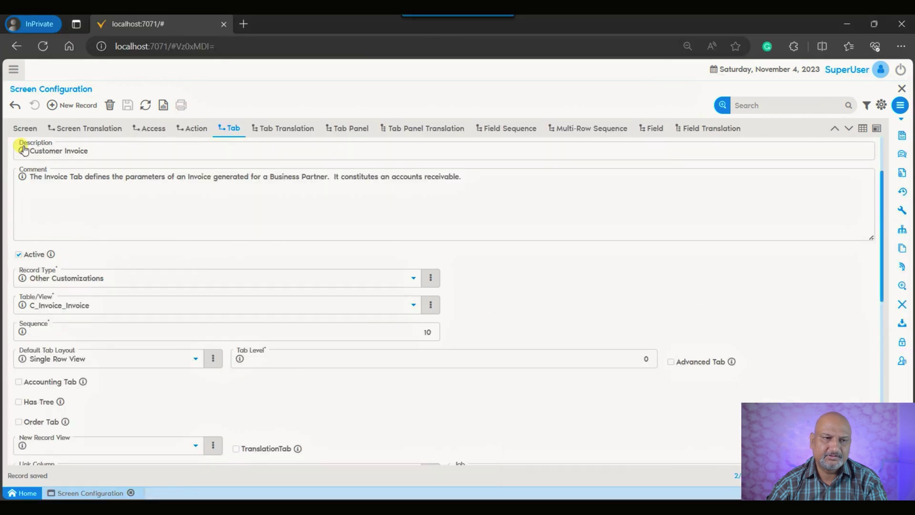
pyautogui.click(27, 129)
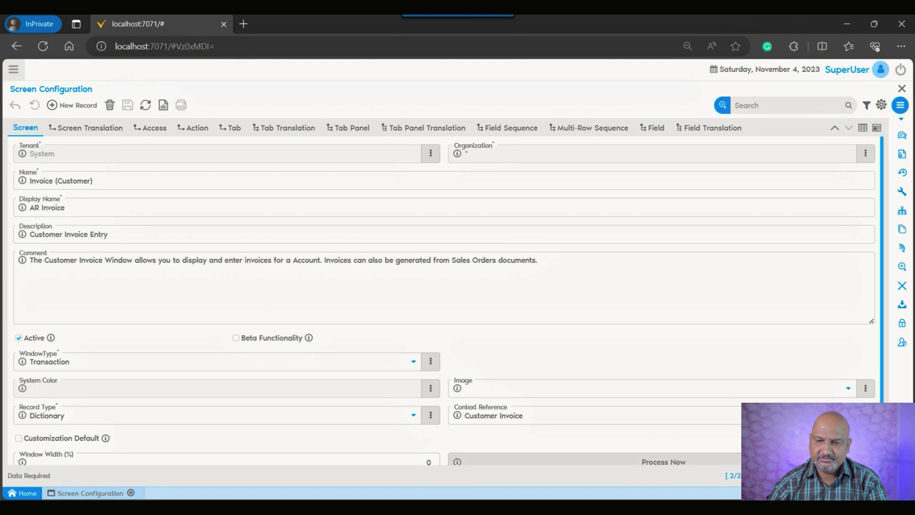
pyautogui.scroll(-1, 516, 409)
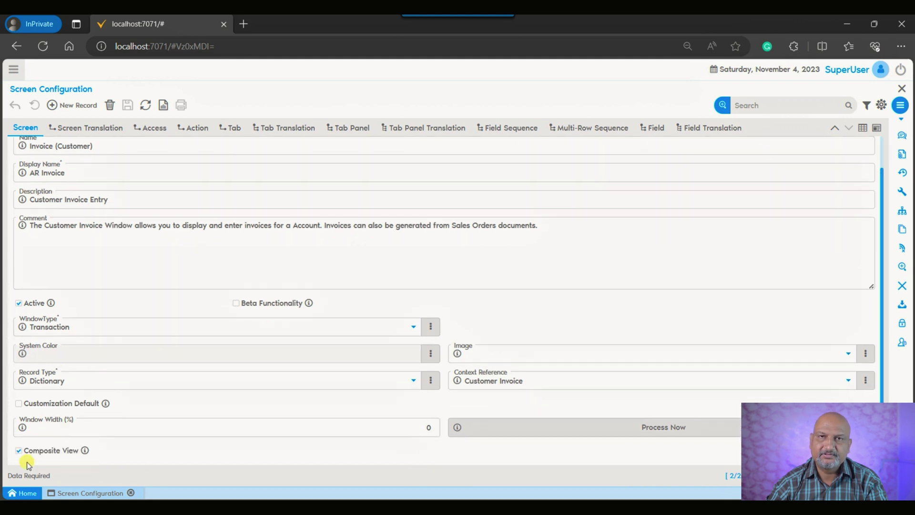